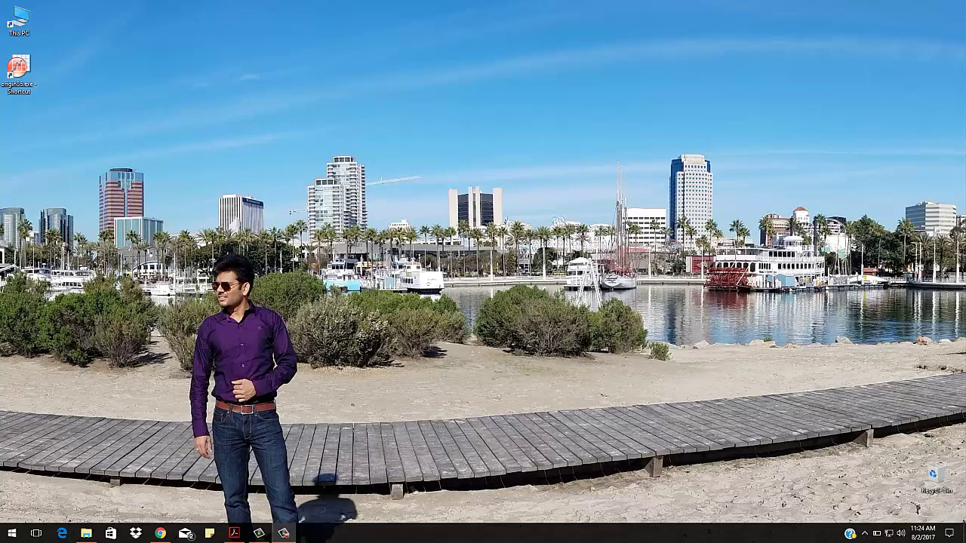
Refresh the desktop from its right-click menu.
{"action": "right_click", "coordinate": [744, 105]}
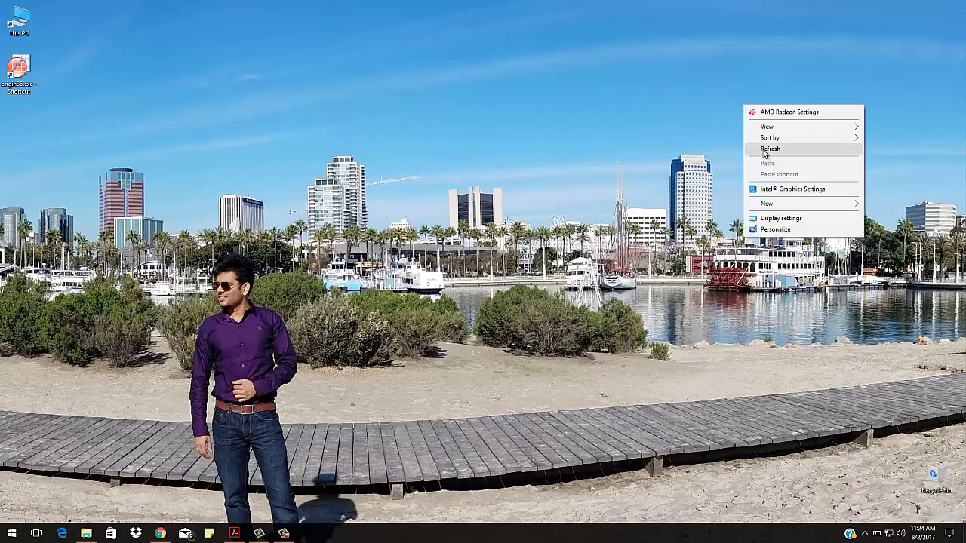
{"action": "left_click", "coordinate": [765, 150]}
{"action": "right_click", "coordinate": [737, 147]}
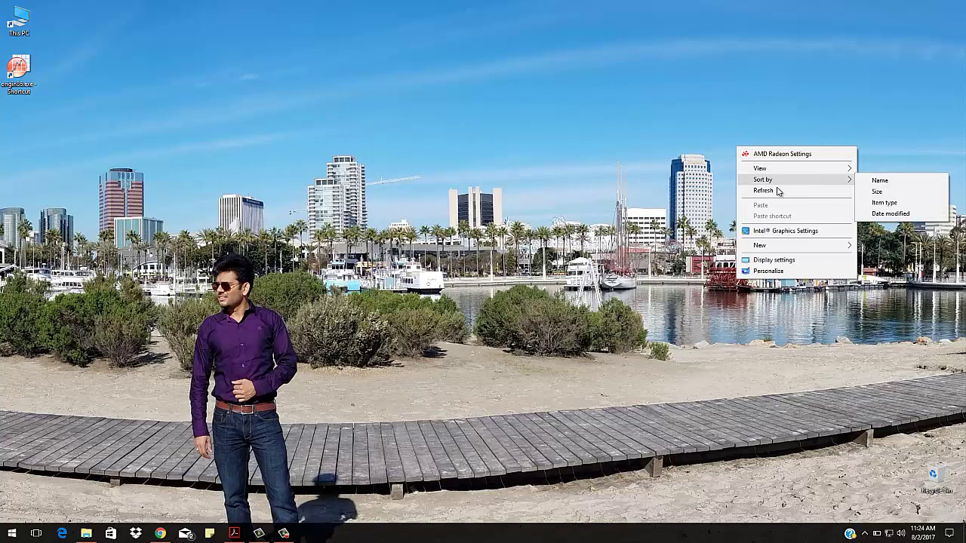
{"action": "left_click", "coordinate": [777, 191]}
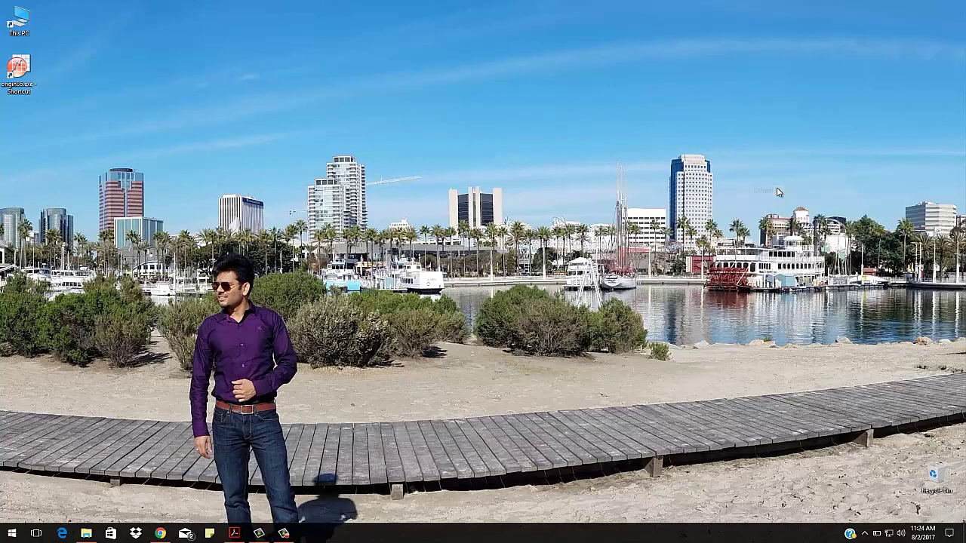
Turn Bluetooth on from the Action Center's Bluetooth tile and bring up its options.
{"action": "left_click", "coordinate": [949, 535]}
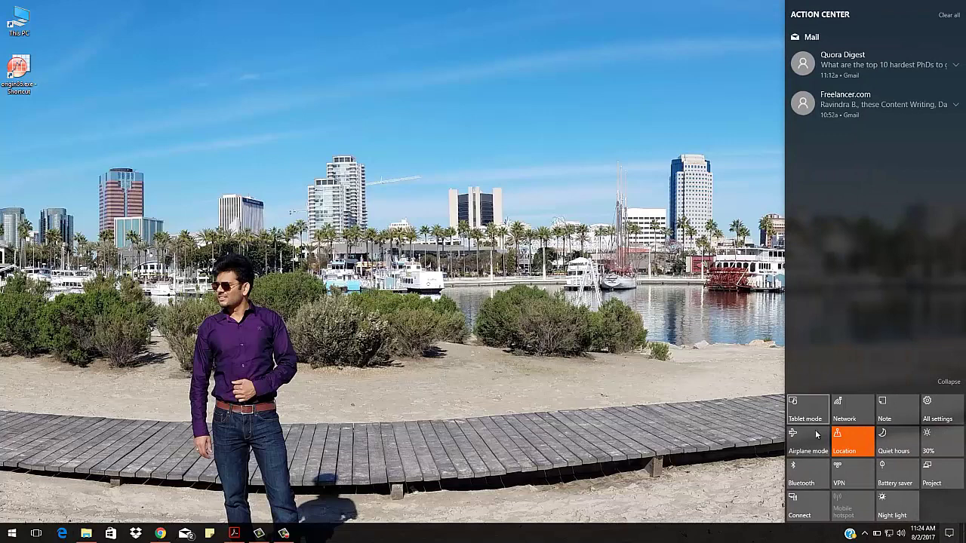
{"action": "left_click", "coordinate": [810, 480]}
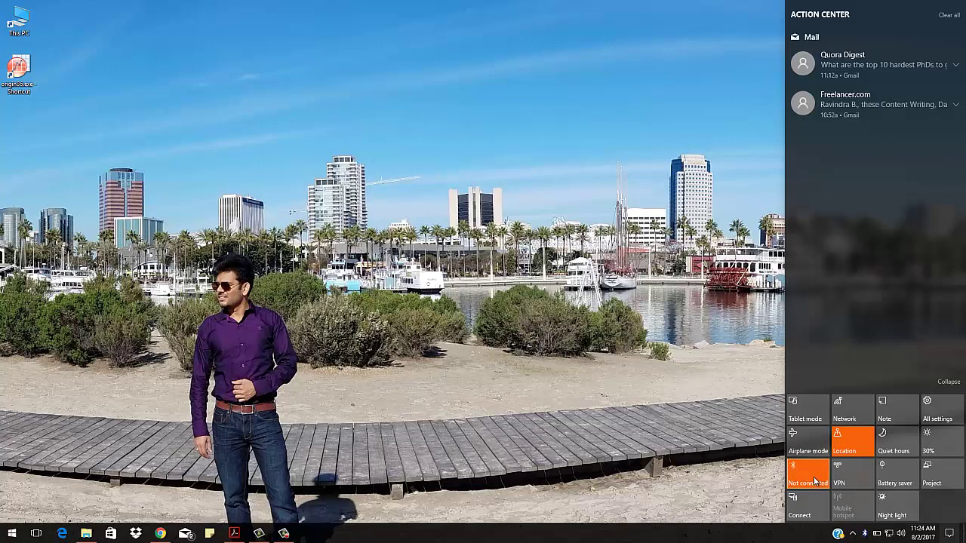
{"action": "right_click", "coordinate": [814, 482]}
Go to the Bluetooth & other devices settings page from the Bluetooth tile's options.
{"action": "left_click", "coordinate": [808, 444]}
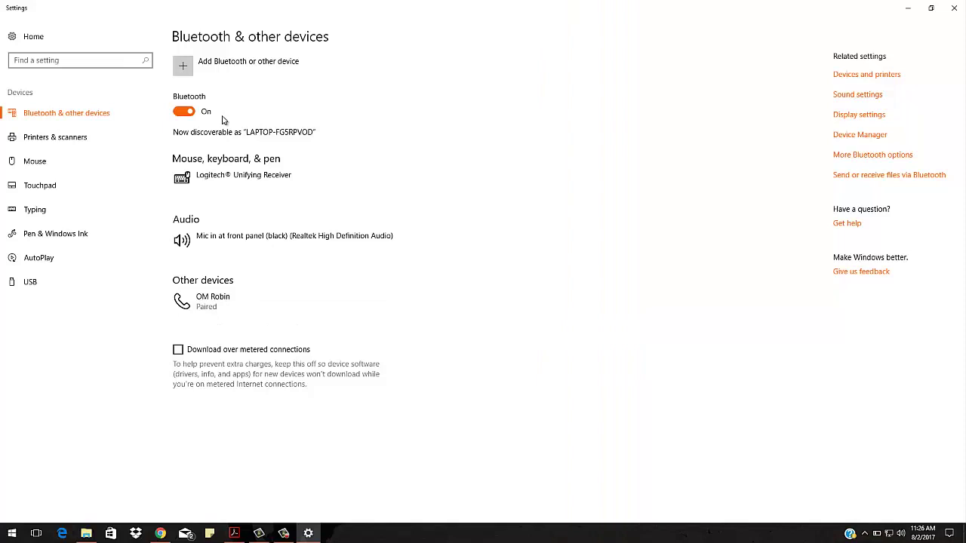
{"action": "left_click", "coordinate": [198, 74]}
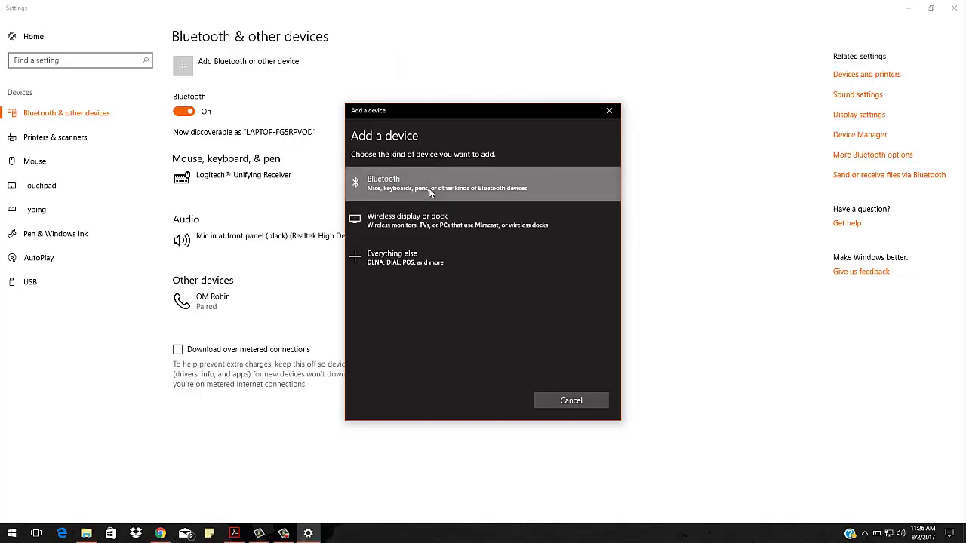
{"action": "left_click", "coordinate": [431, 187]}
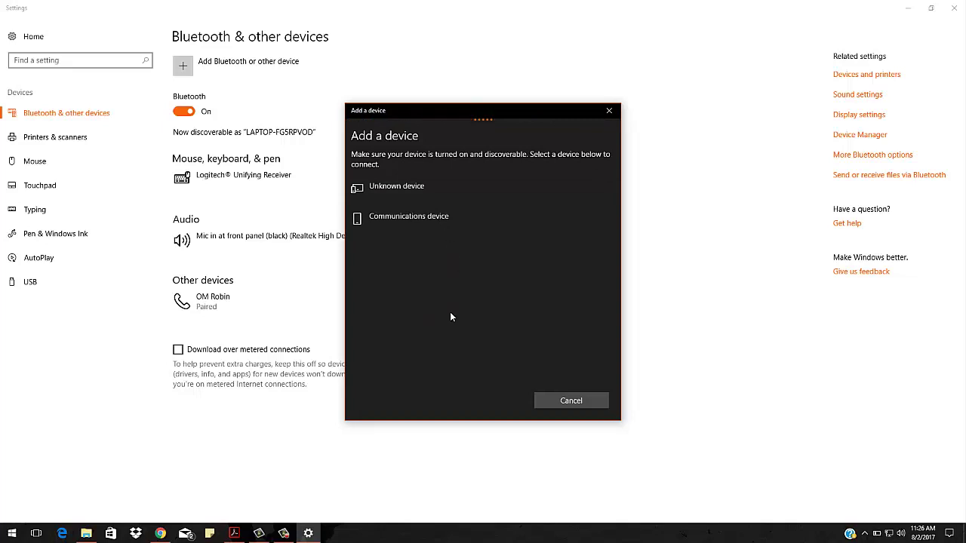
{"action": "key", "text": "Escape"}
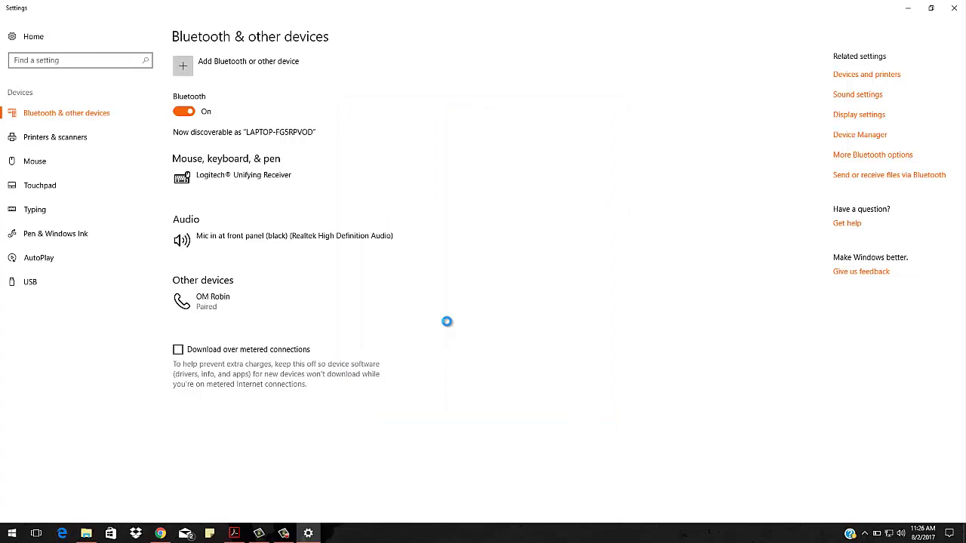
Start a new Bluetooth device addition in Settings and choose the phone ROBIN to pair.
{"action": "left_click", "coordinate": [908, 7]}
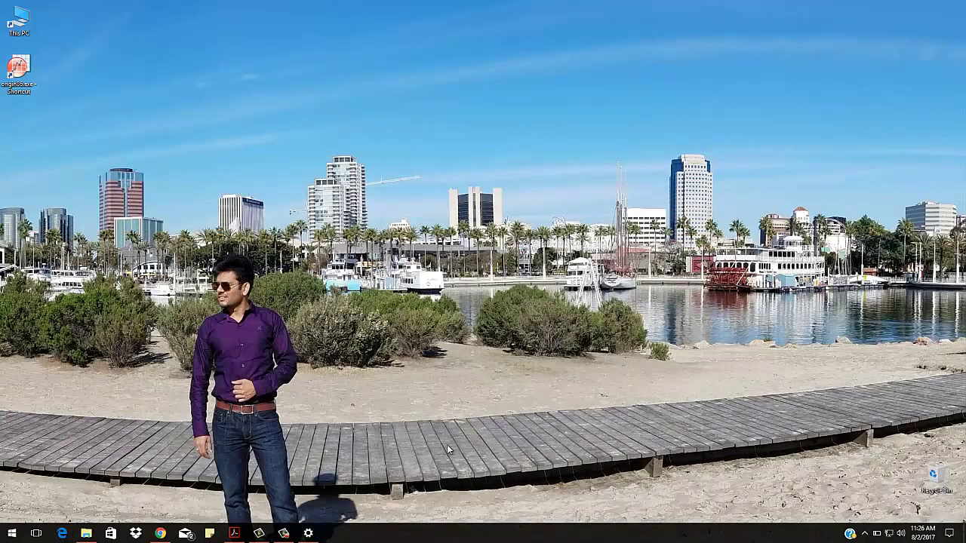
{"action": "left_click", "coordinate": [308, 533]}
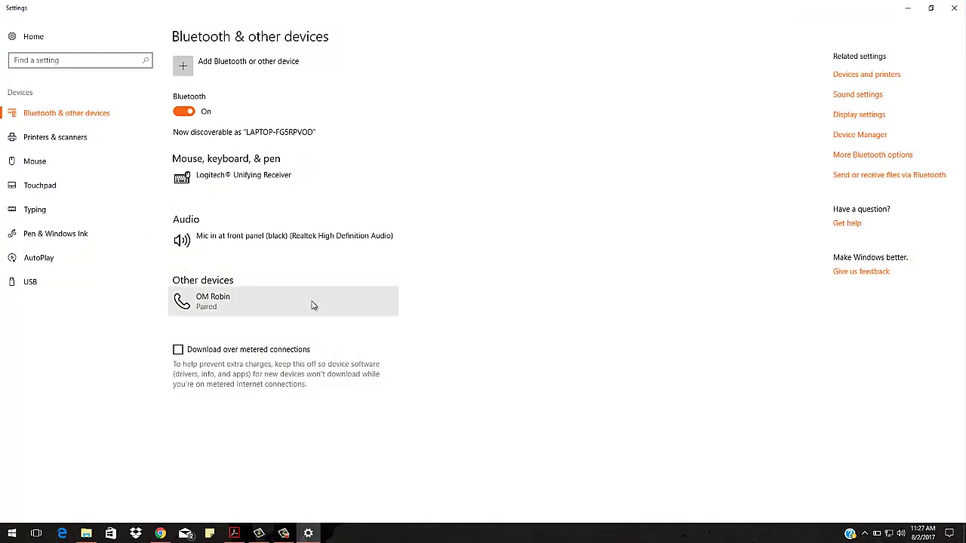
{"action": "left_click", "coordinate": [193, 71]}
{"action": "left_click", "coordinate": [468, 184]}
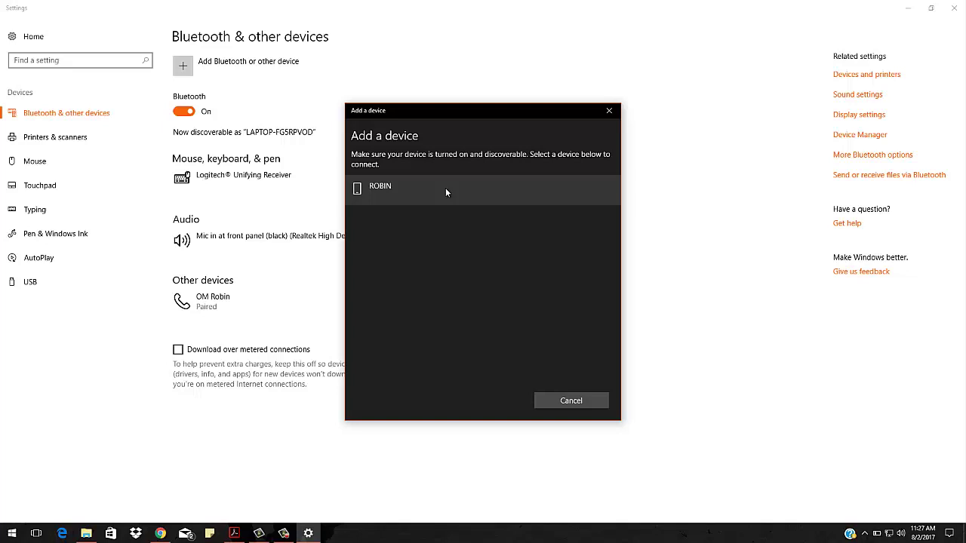
{"action": "left_click", "coordinate": [445, 192]}
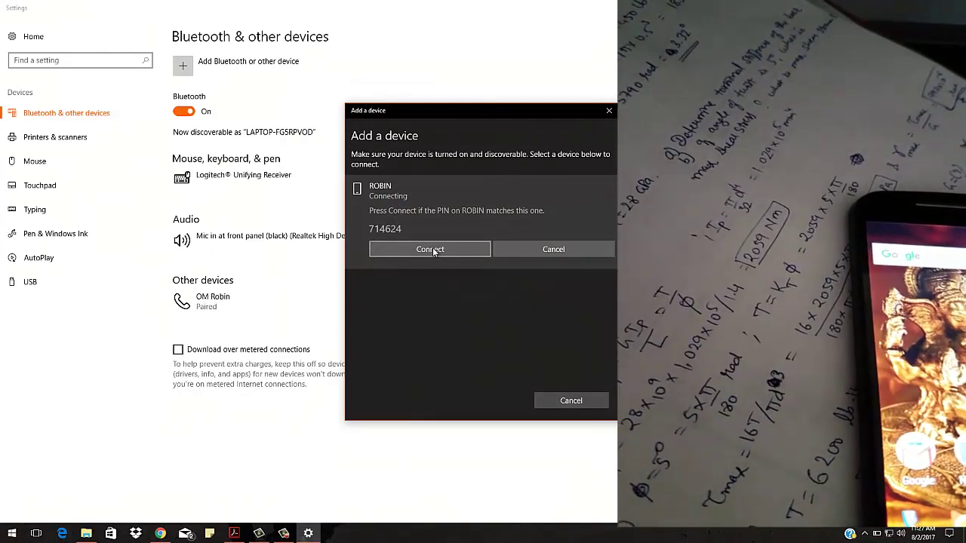
Confirm the matching pairing PIN for ROBIN and finish the device setup.
{"action": "left_click", "coordinate": [433, 250]}
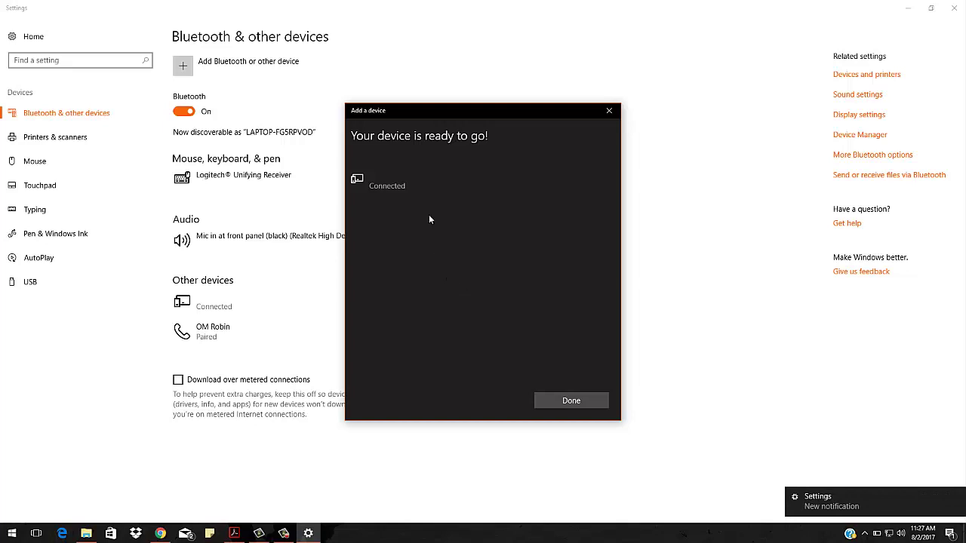
{"action": "left_click", "coordinate": [563, 402]}
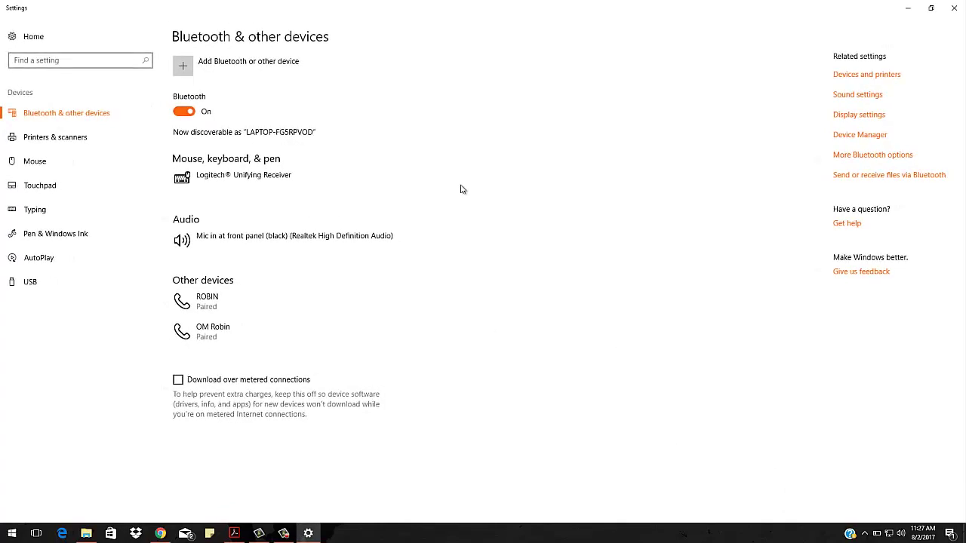
Open File Explorer at This PC using Win+E.
{"action": "key", "text": "super+e"}
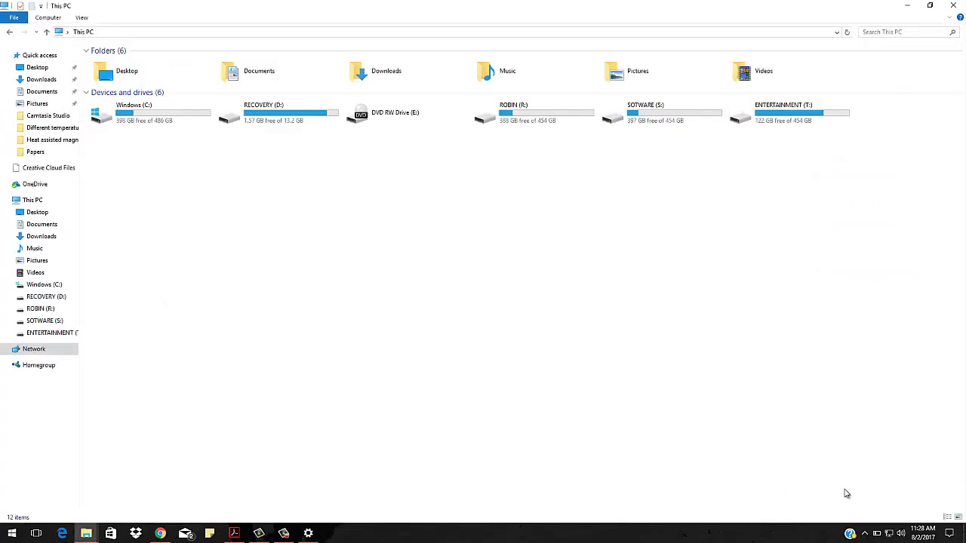